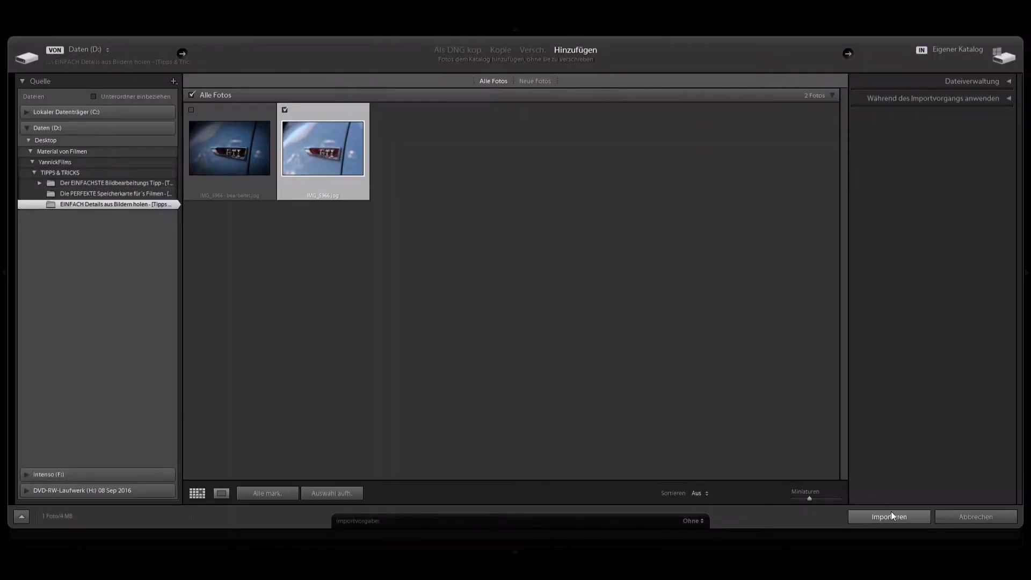
Complete the import so the GTI emblem photo appears in the Library.
left_click(890, 515)
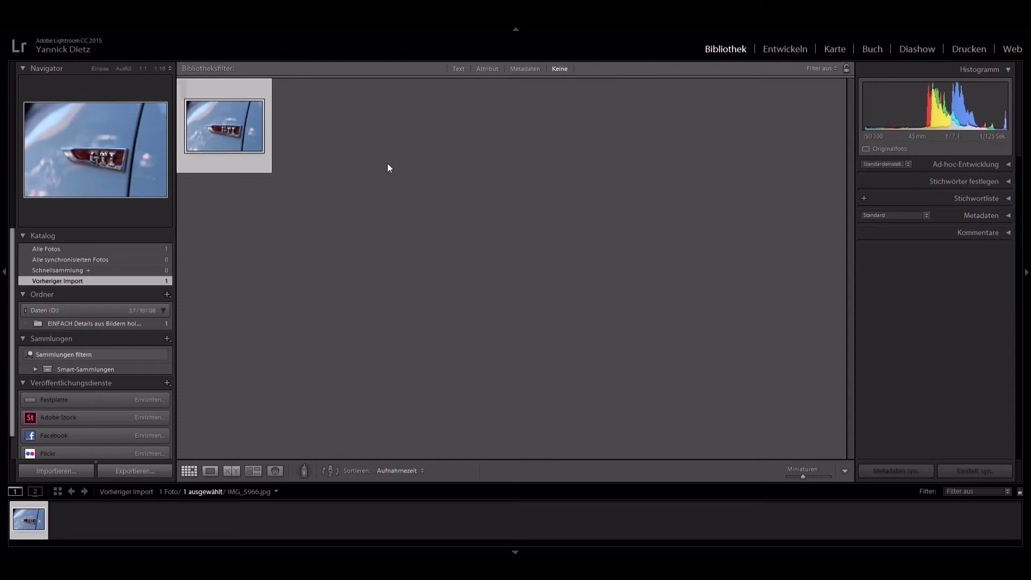
Switch the GTI badge photo into the Develop (Entwickeln) module.
left_click(788, 53)
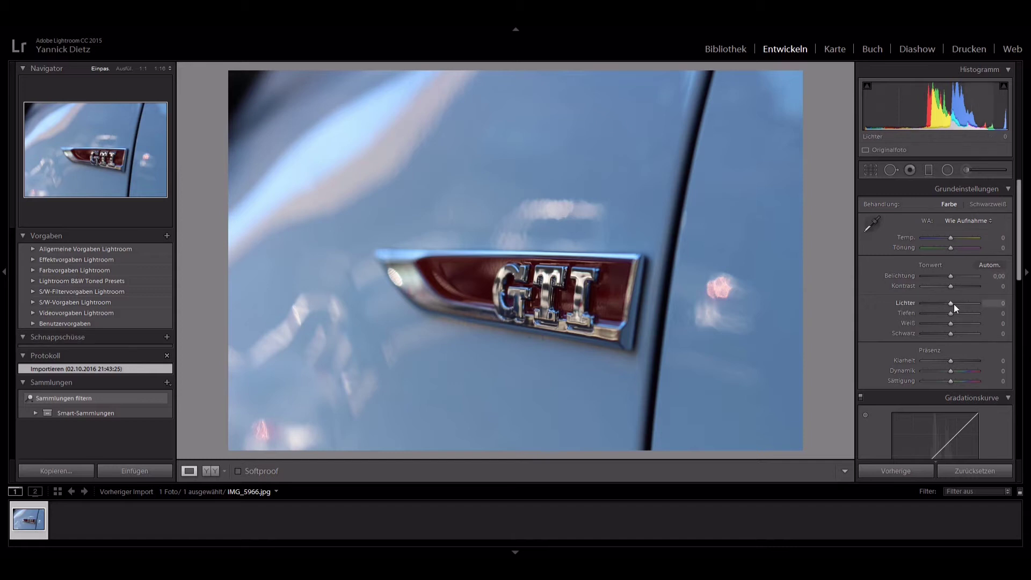
Set Highlights (Lichter) to -100 and Shadows (Tiefen) to +100.
left_click_drag(950, 303, 893, 301)
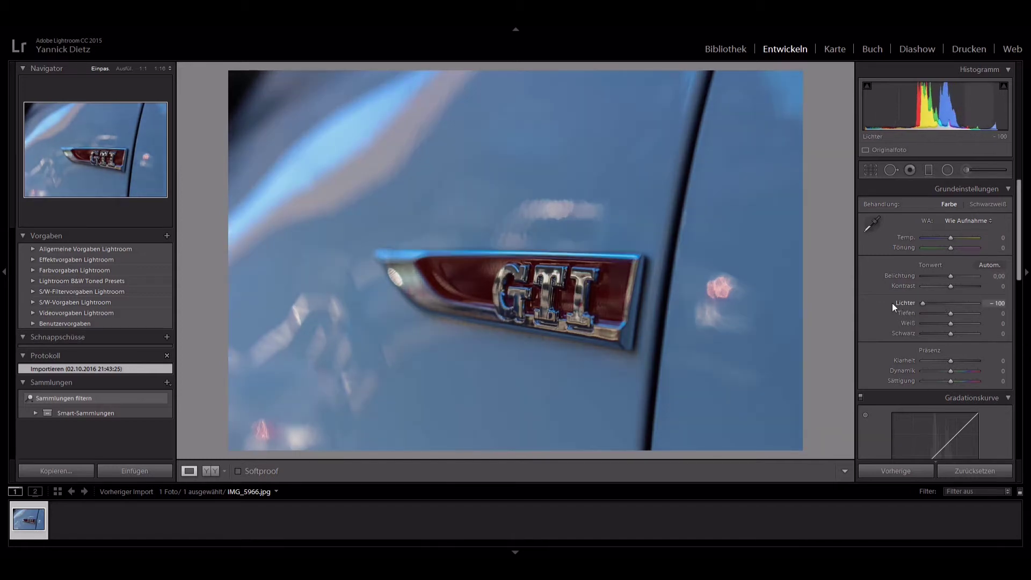
left_click_drag(949, 314, 985, 317)
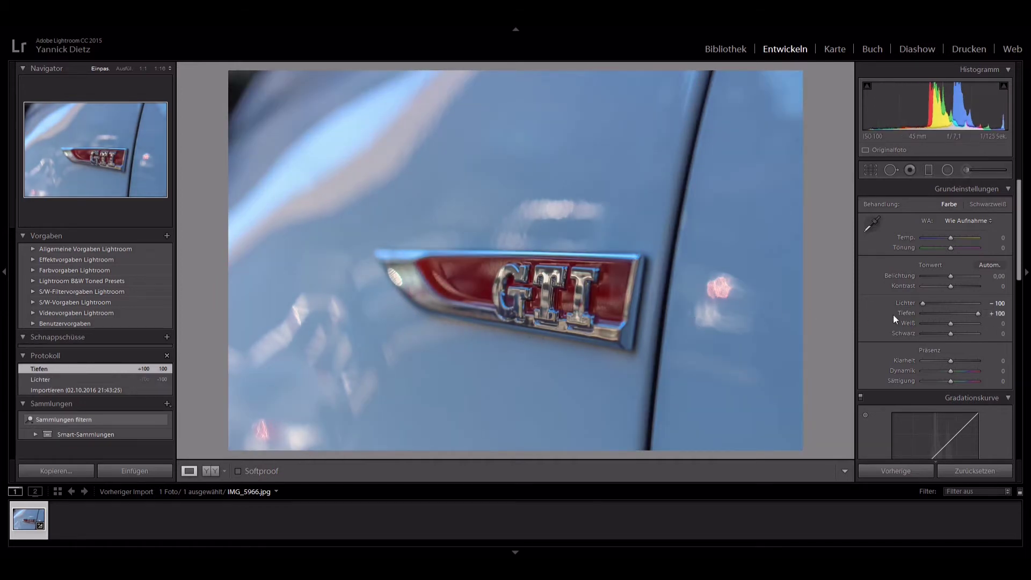
Set Whites (Weiß) to +28 and Blacks (Schwarz) to -20 while checking for clipping.
left_click(949, 324, "alt")
left_click_drag(949, 325, 981, 325)
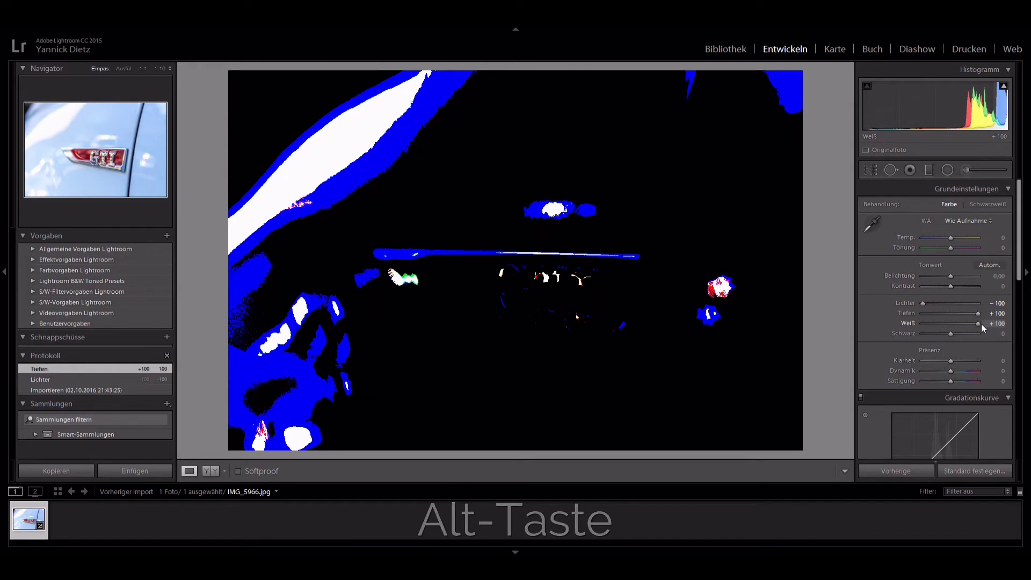
mouse_move(977, 324)
left_mouse_down()
mouse_move(907, 336)
mouse_move(946, 333)
left_mouse_up()
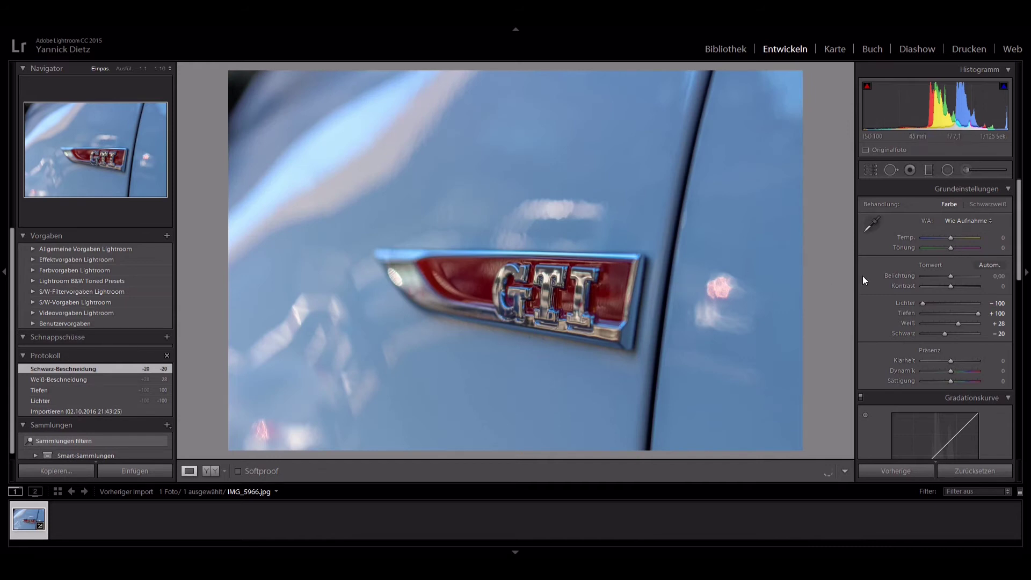
Raise Contrast (Kontrast) to +100 and lower Exposure (Belichtung) to -0.24.
left_click_drag(950, 286, 962, 286)
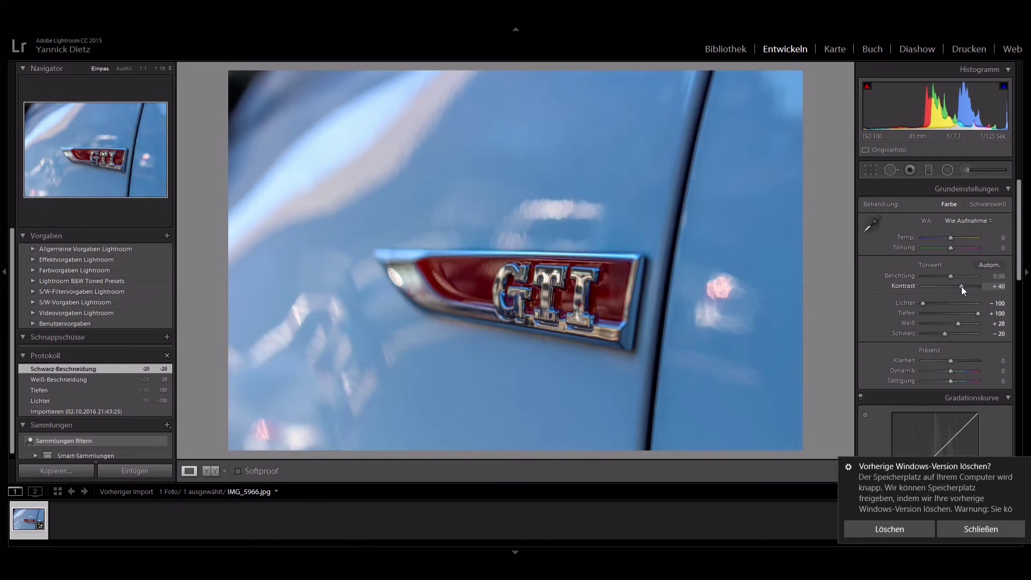
left_click(955, 518)
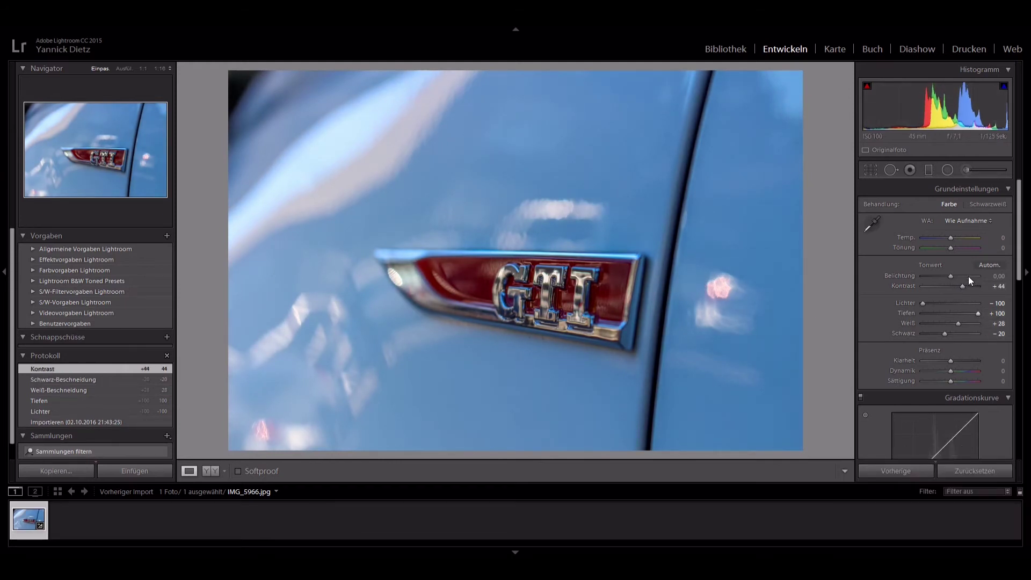
left_click_drag(960, 287, 979, 288)
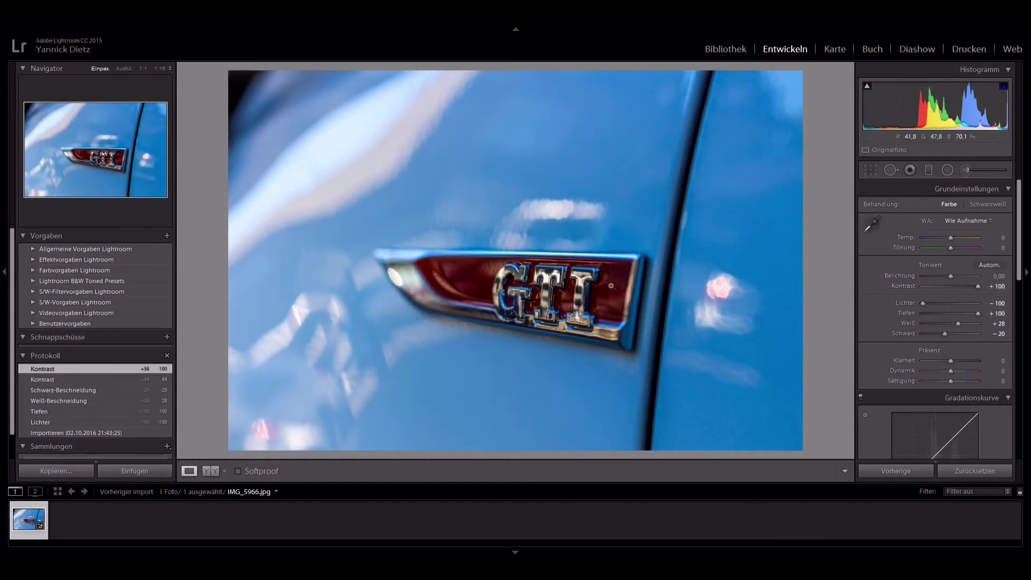
left_click_drag(949, 278, 950, 280)
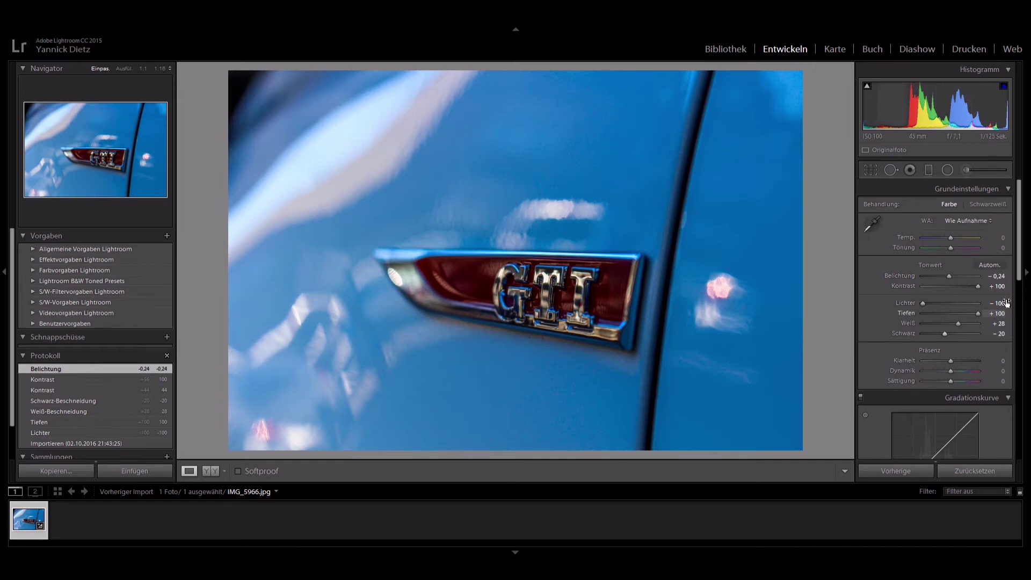
Increase Clarity (Klarheit) to +44 on the GTI badge photo.
scroll(966, 298, "down", 1)
scroll(964, 295, "down", 2)
scroll(961, 293, "down", 1)
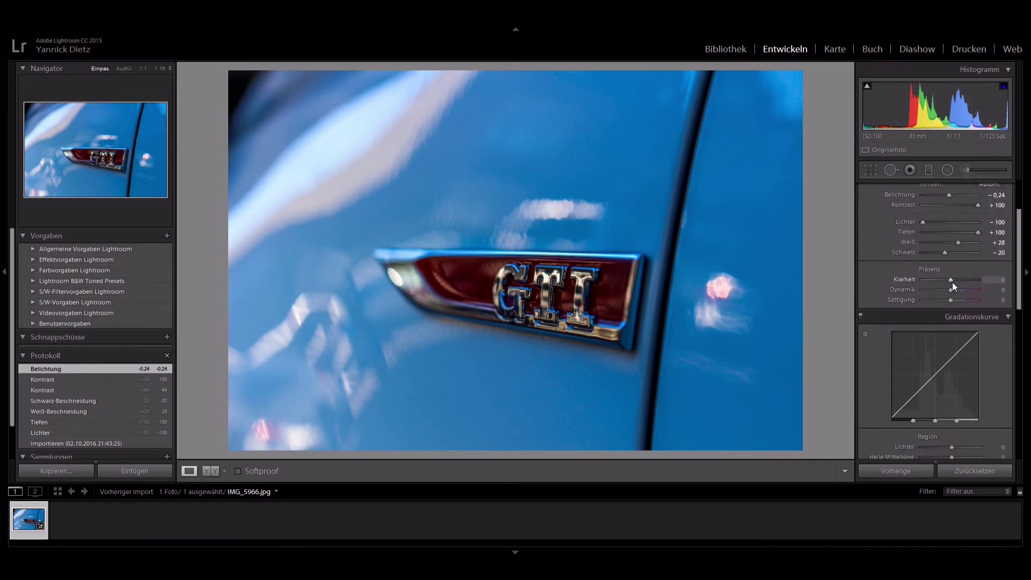
left_click_drag(950, 282, 954, 282)
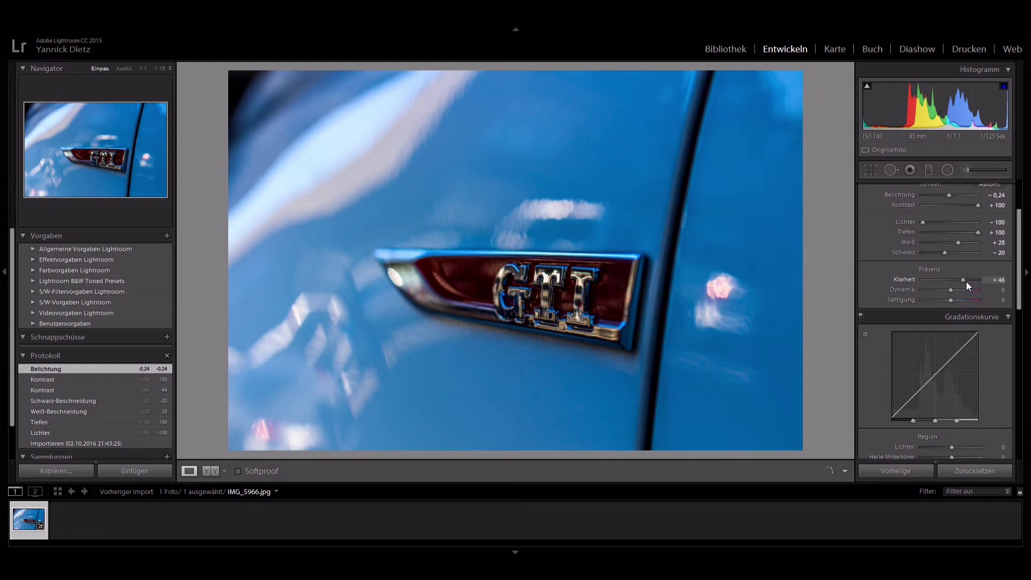
mouse_move(937, 290)
left_mouse_down()
mouse_move(1012, 293)
mouse_move(962, 284)
left_mouse_up()
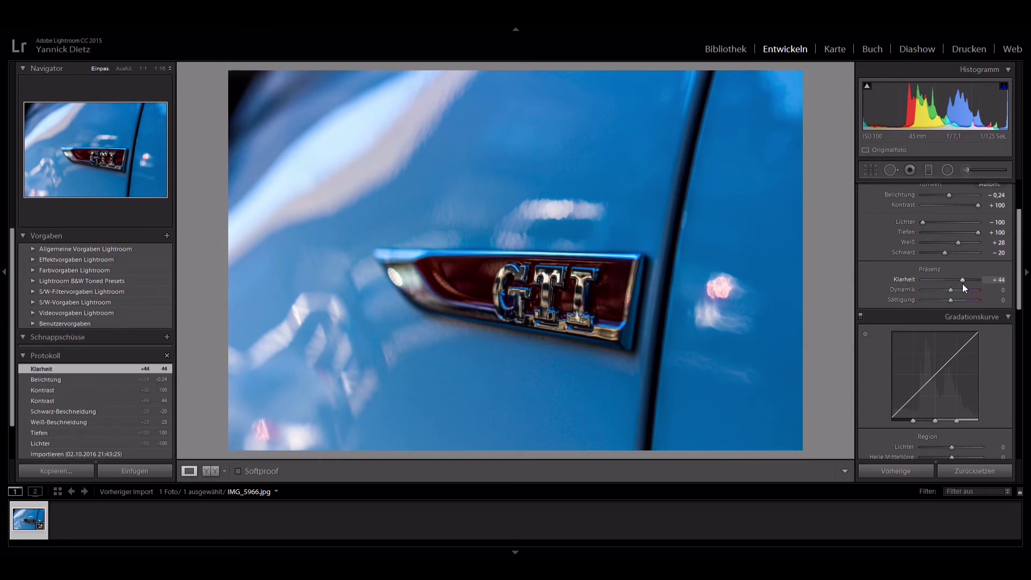
mouse_move(1018, 300)
left_mouse_down()
mouse_move(1021, 428)
mouse_move(1021, 419)
left_mouse_up()
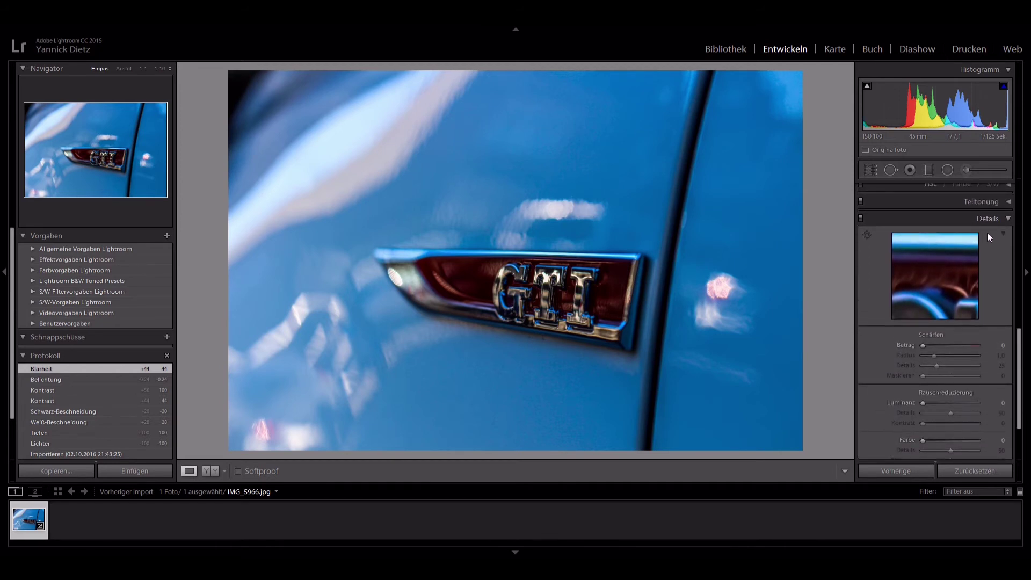
Test sharpening on the zoomed-in GTI letters, then set Sharpening Amount to 38.
mouse_move(956, 265)
left_mouse_down()
mouse_move(938, 231)
mouse_move(966, 294)
mouse_move(943, 279)
left_mouse_up()
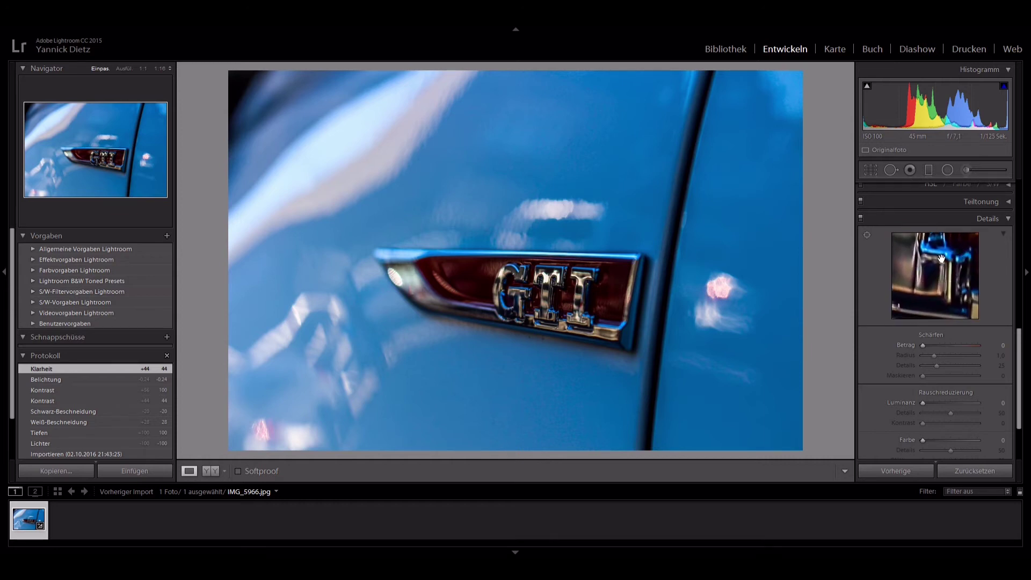
left_click(942, 280)
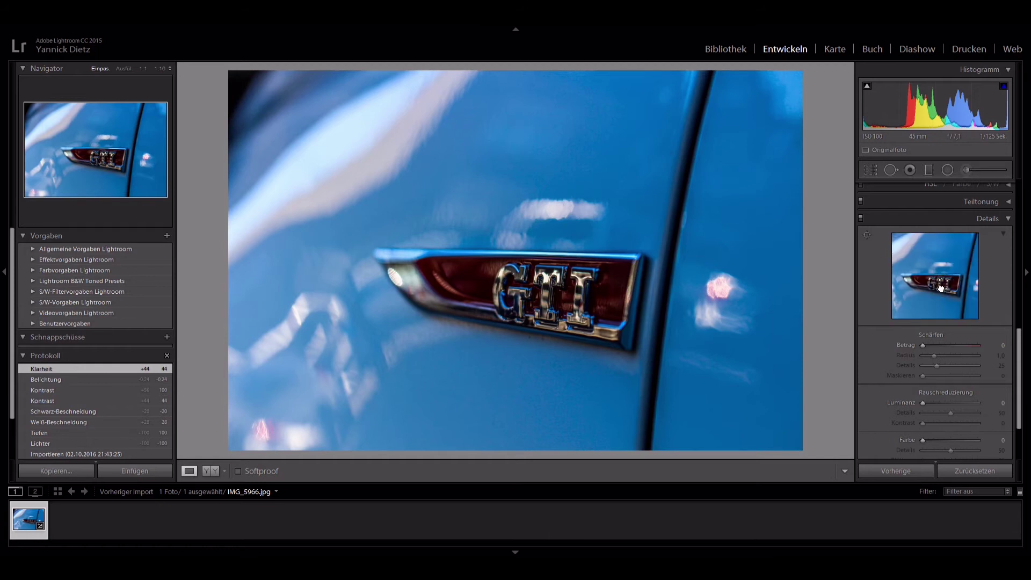
left_click(940, 288)
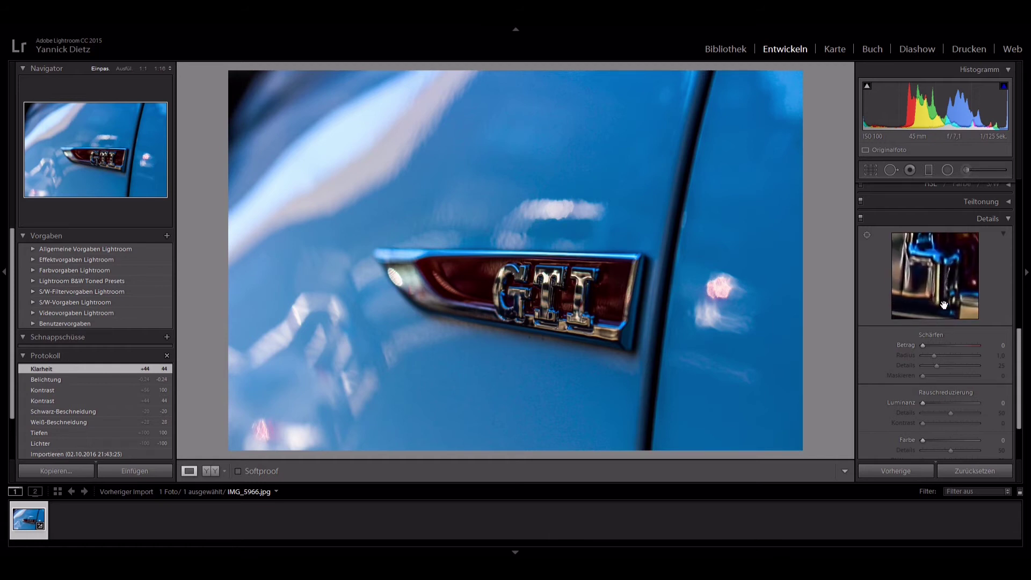
left_click_drag(922, 345, 978, 345)
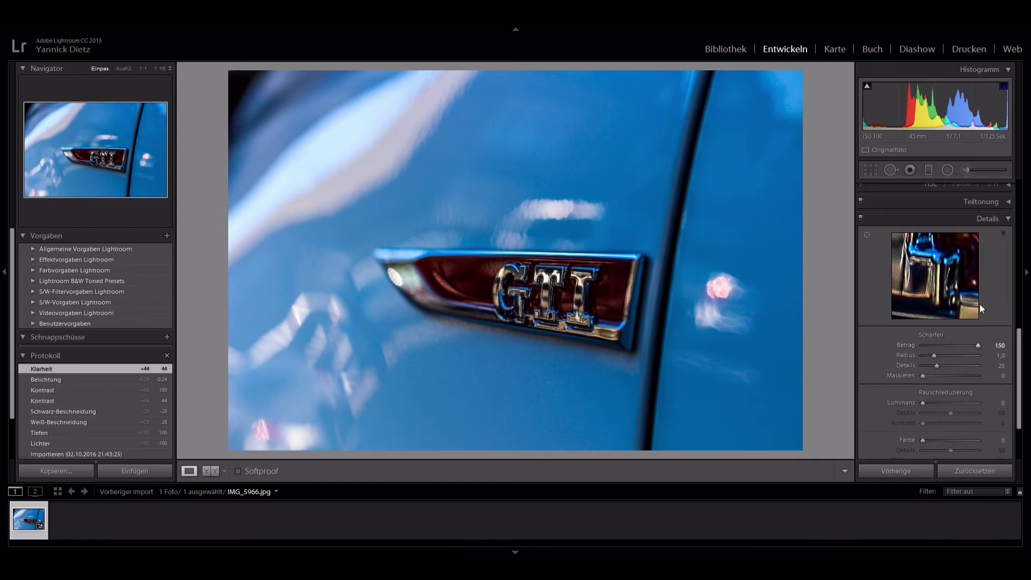
left_click_drag(914, 283, 915, 265)
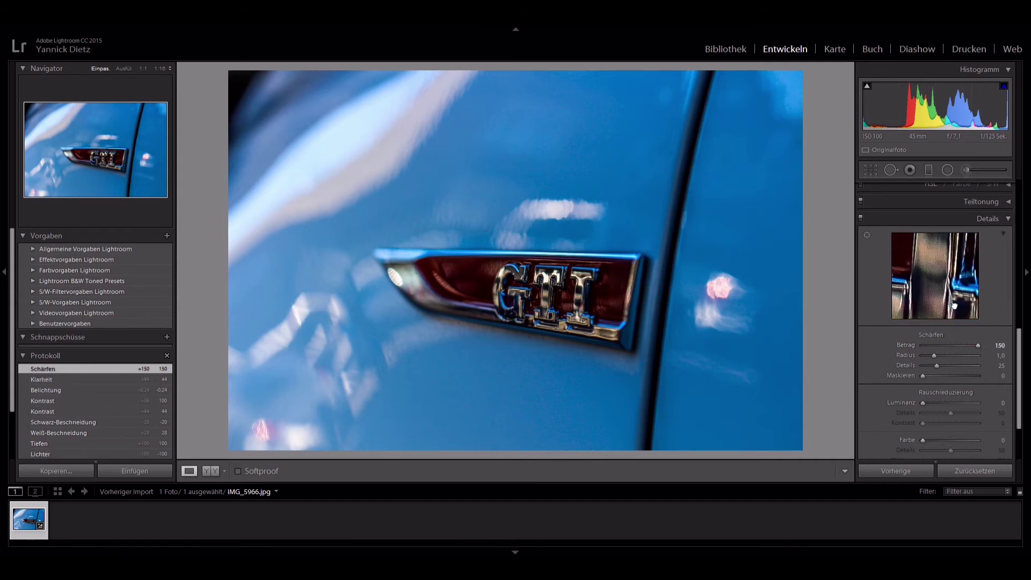
mouse_move(978, 345)
left_mouse_down()
mouse_move(914, 347)
mouse_move(953, 346)
mouse_move(933, 348)
left_mouse_up()
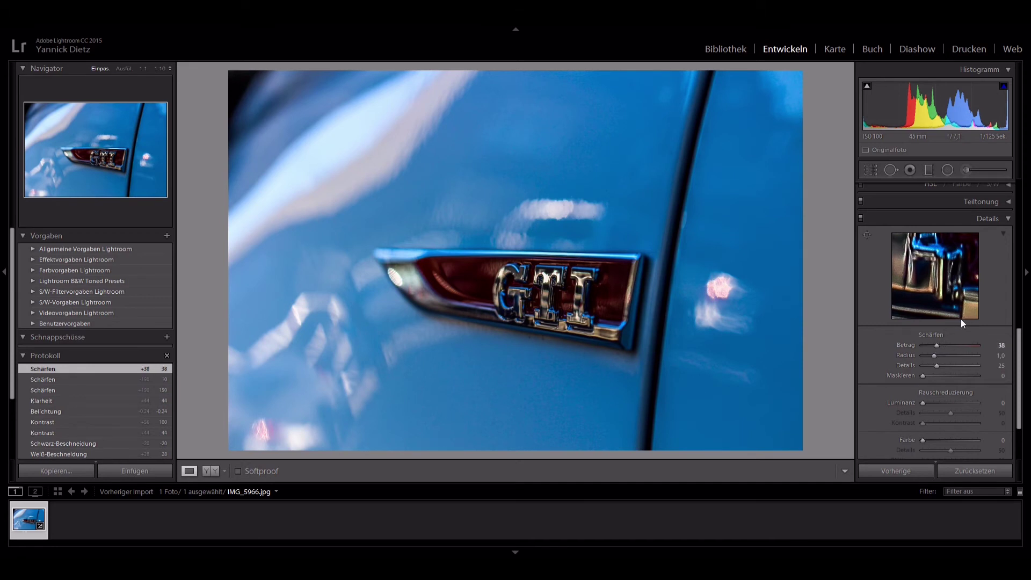
left_click_drag(1014, 359, 1017, 210)
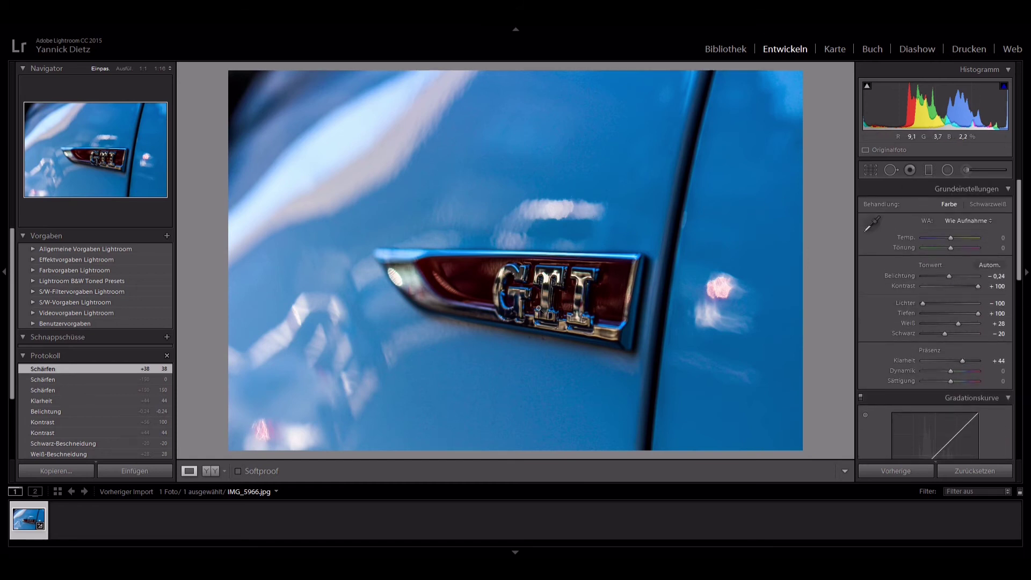
left_click(541, 310)
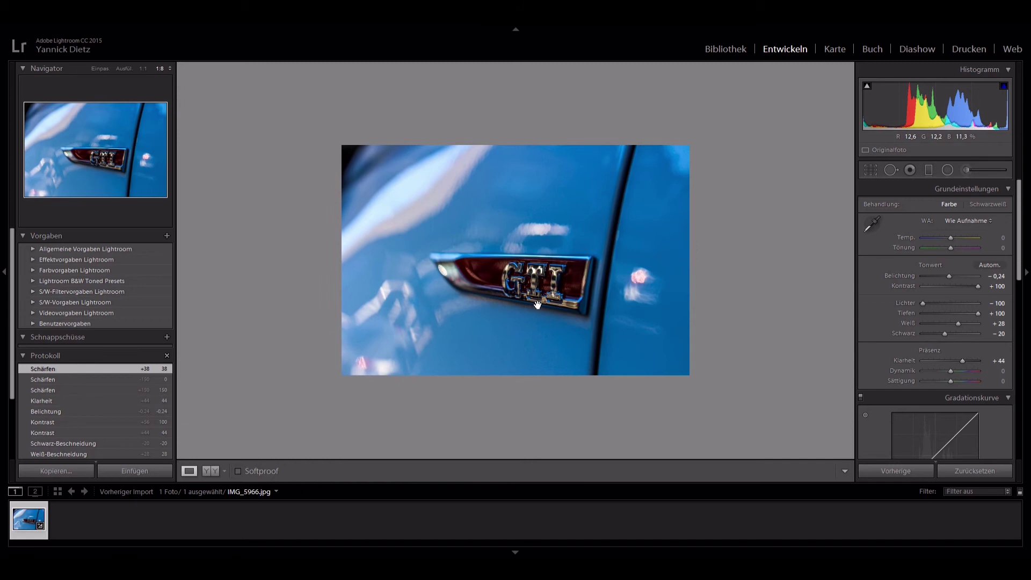
key("ctrl+minus")
key("ctrl+minus")
key("ctrl+plus")
key("ctrl+plus")
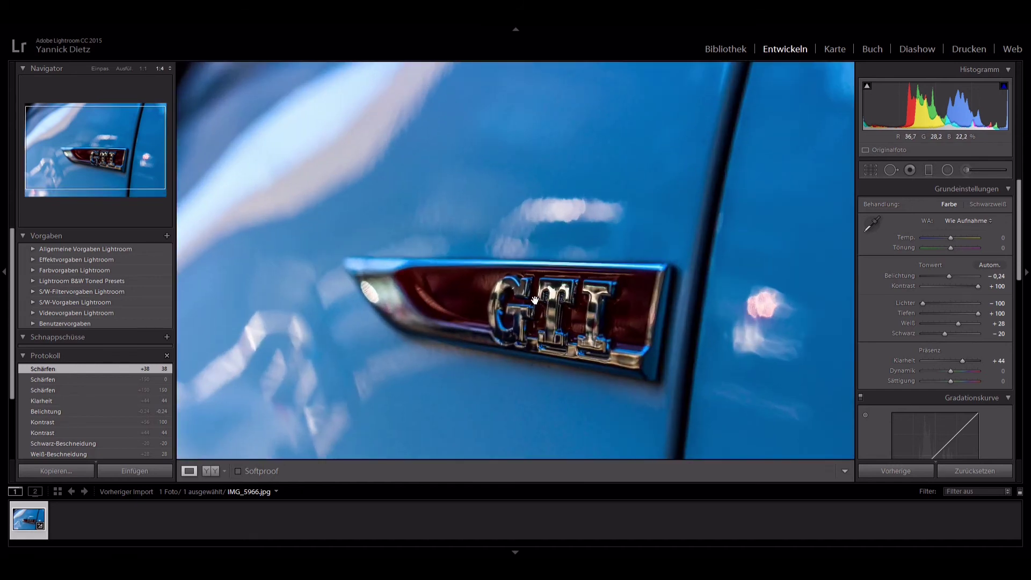
key("ctrl+minus")
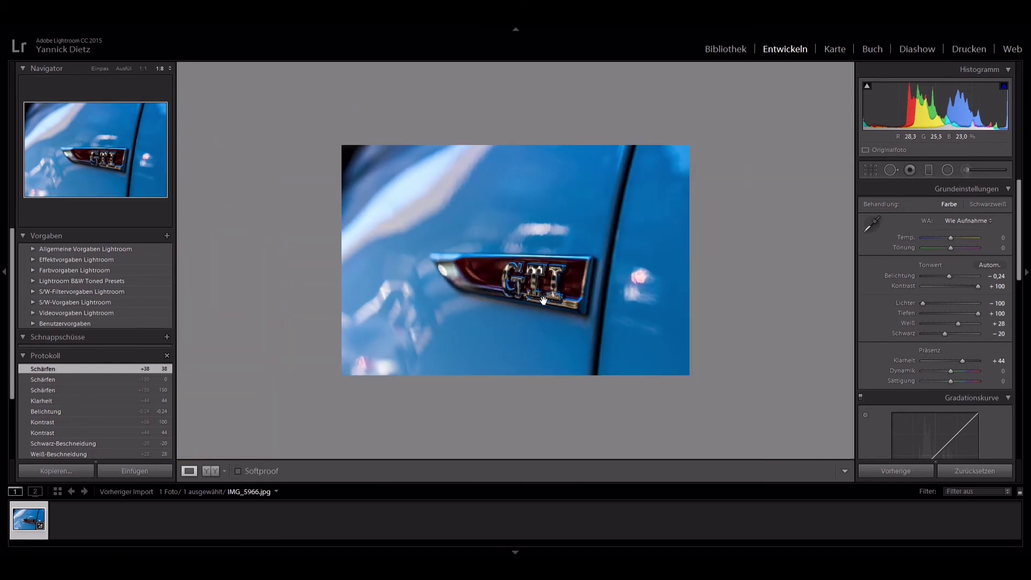